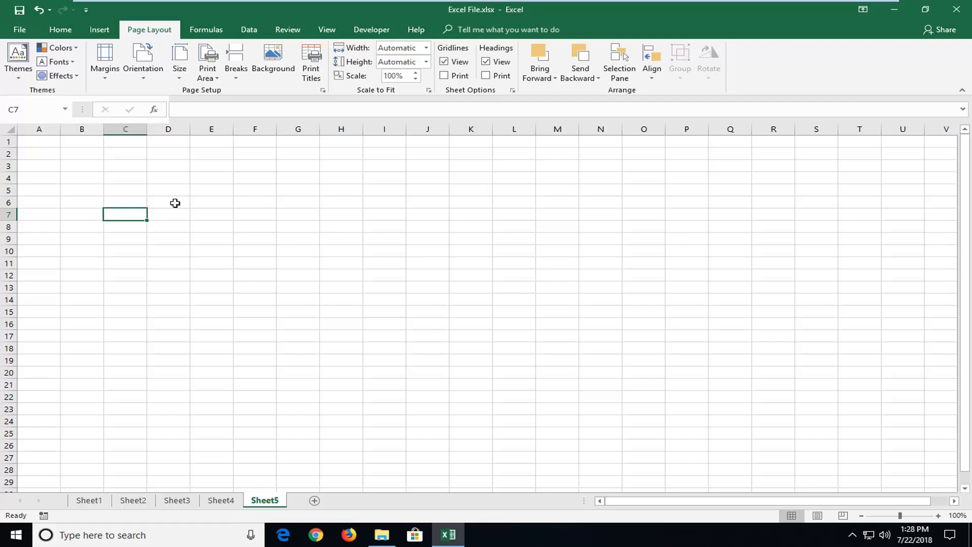
# - Enter the month headings Jan, Feb, March and April across cells B2 to E2 on Sheet5
pyautogui.click(81, 155)
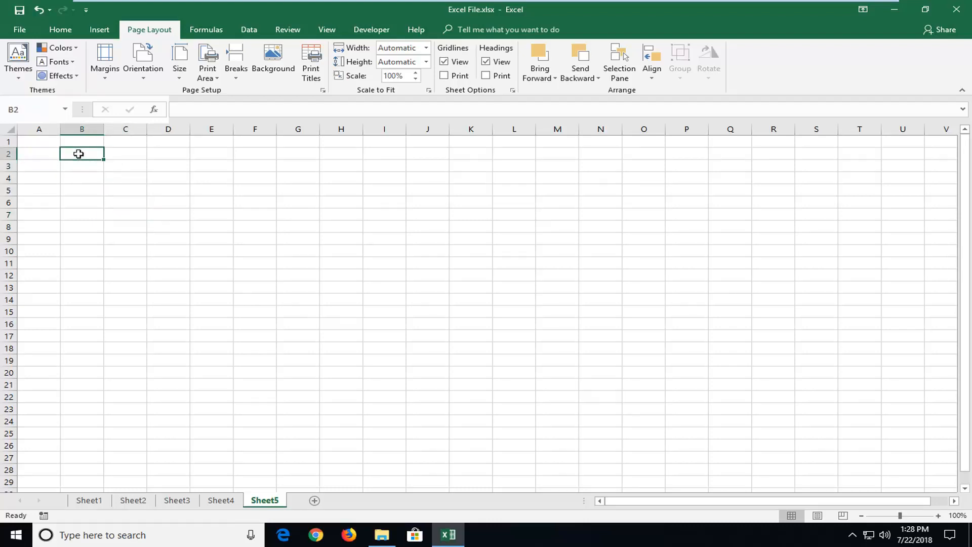
pyautogui.write('Jan')
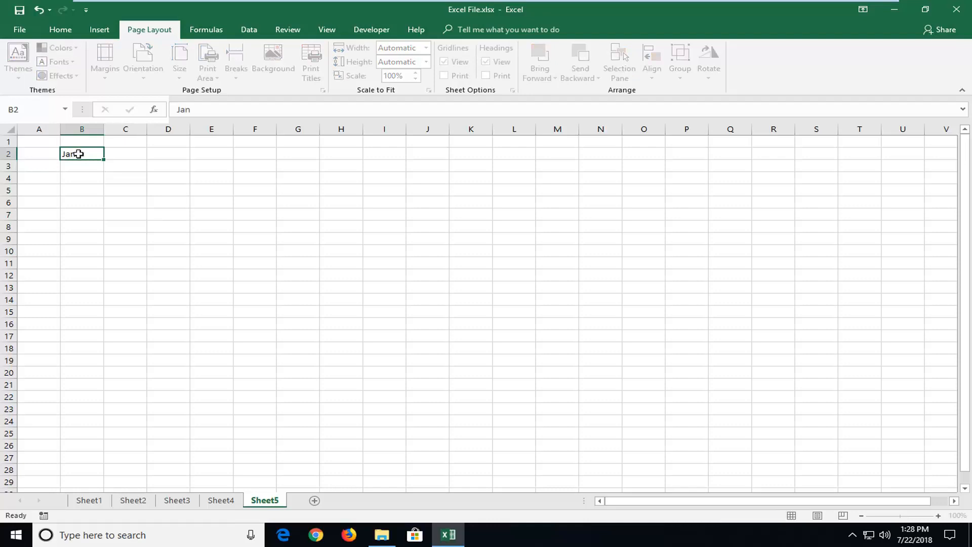
pyautogui.press('Tab')
pyautogui.write('Feb')
pyautogui.press('Tab')
pyautogui.write('M')
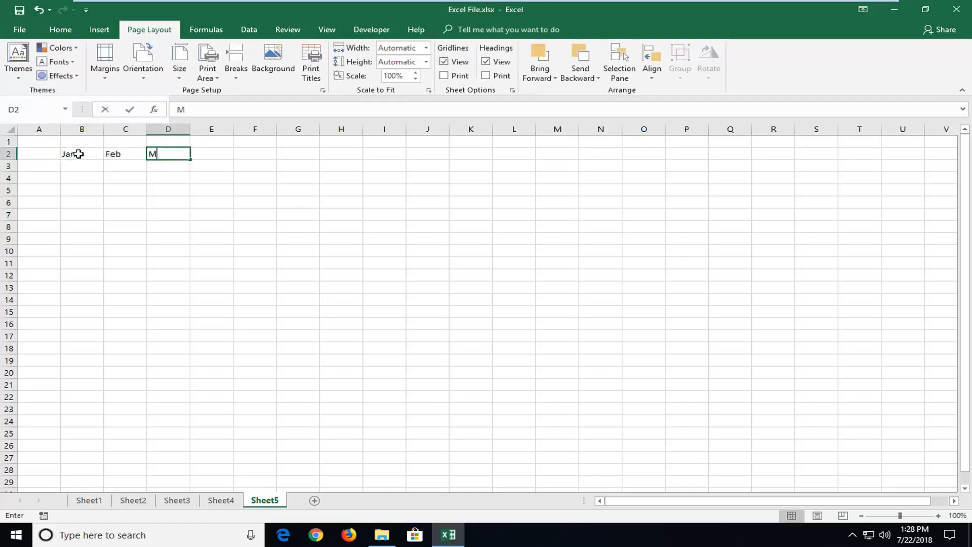
pyautogui.write('arch')
pyautogui.press('Tab')
pyautogui.write('April')
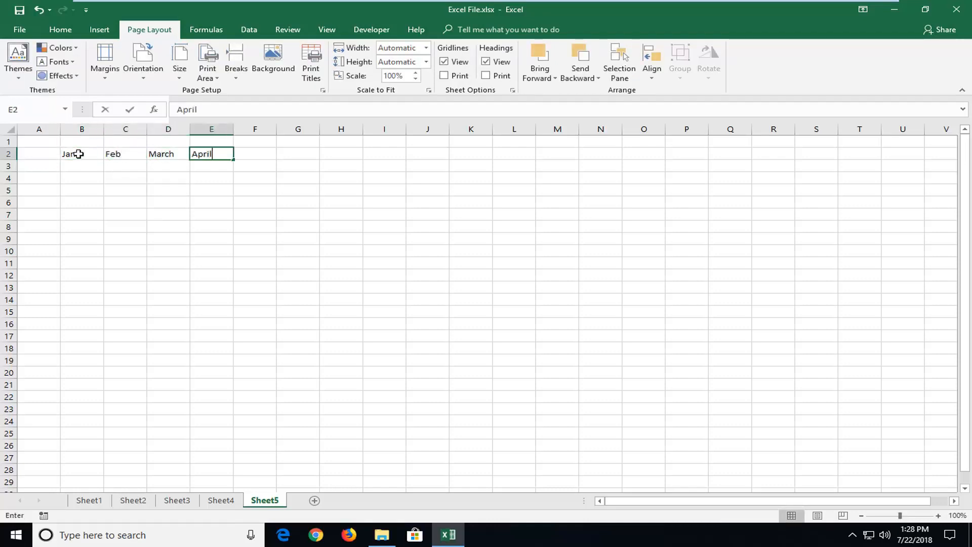
pyautogui.press('Down')
pyautogui.click(199, 154)
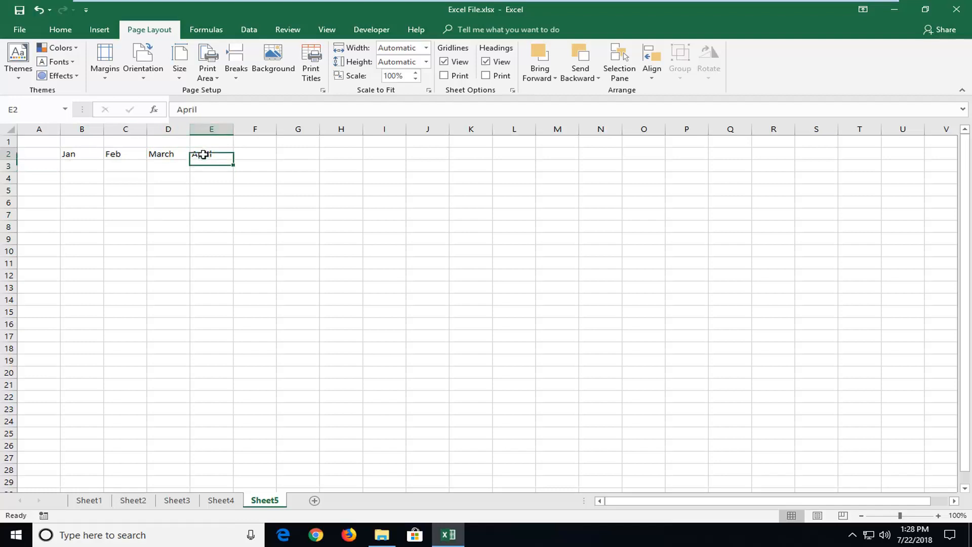
pyautogui.click(271, 155)
pyautogui.click(84, 155)
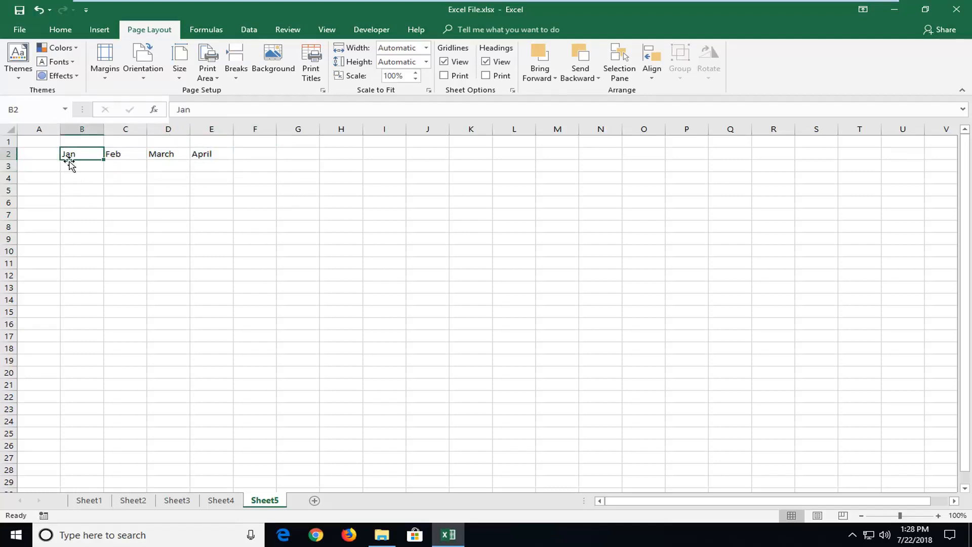
pyautogui.moveTo(81, 154); pyautogui.dragTo(198, 155)
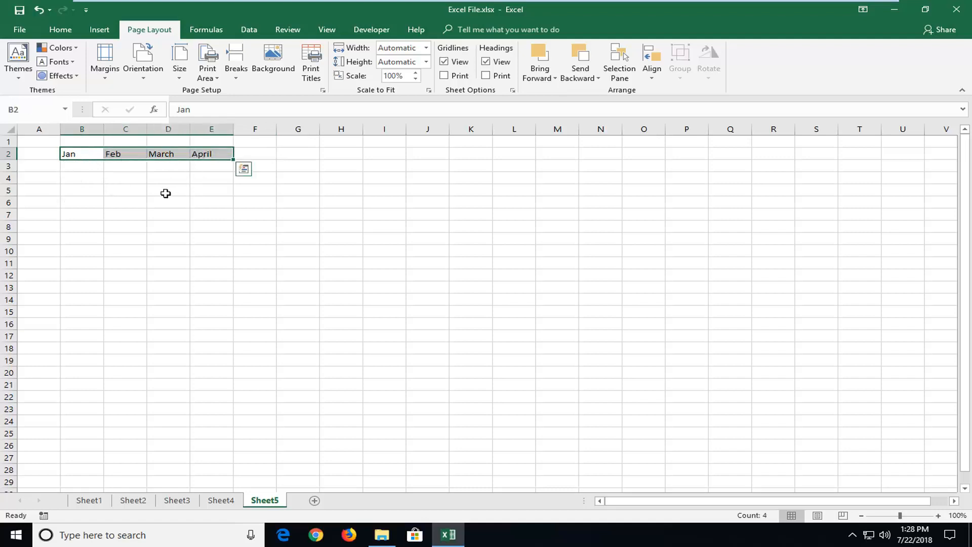
pyautogui.click(196, 207)
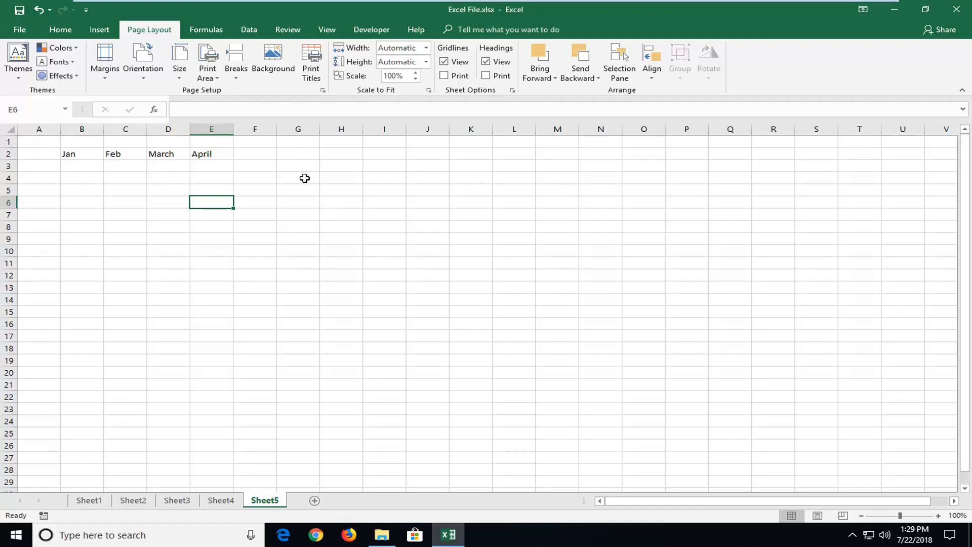
# - Open the custom lists editor from the advanced program options and view the entries of the built-in abbreviated month list
pyautogui.click(18, 31)
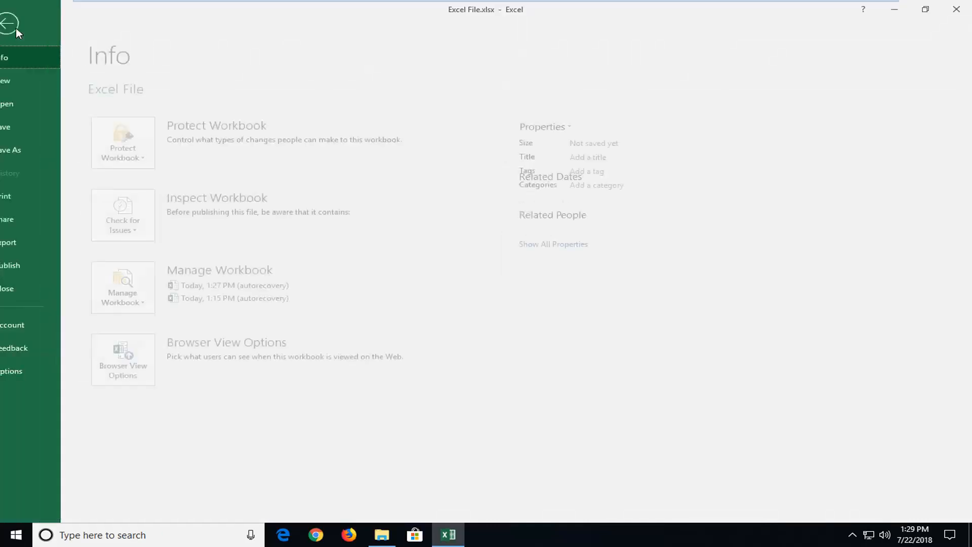
pyautogui.click(22, 375)
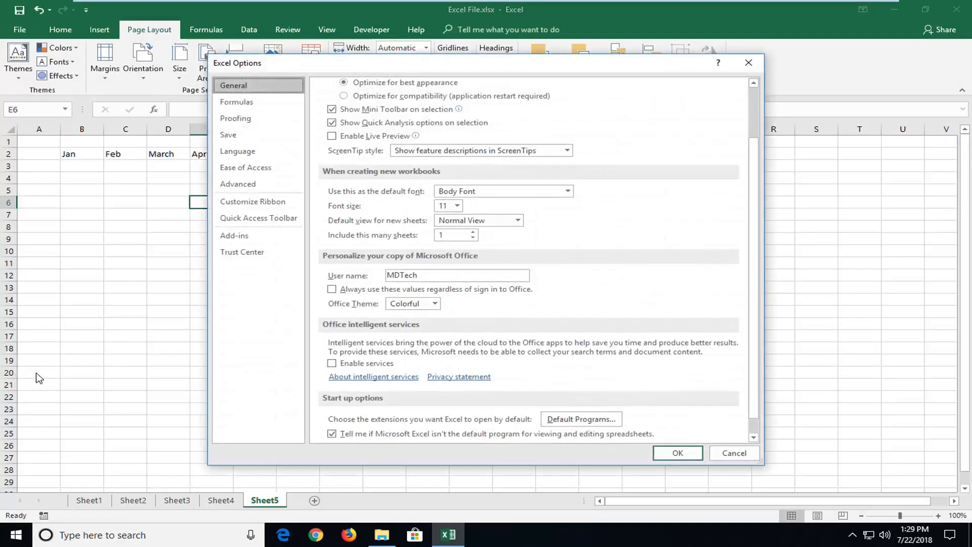
pyautogui.click(235, 186)
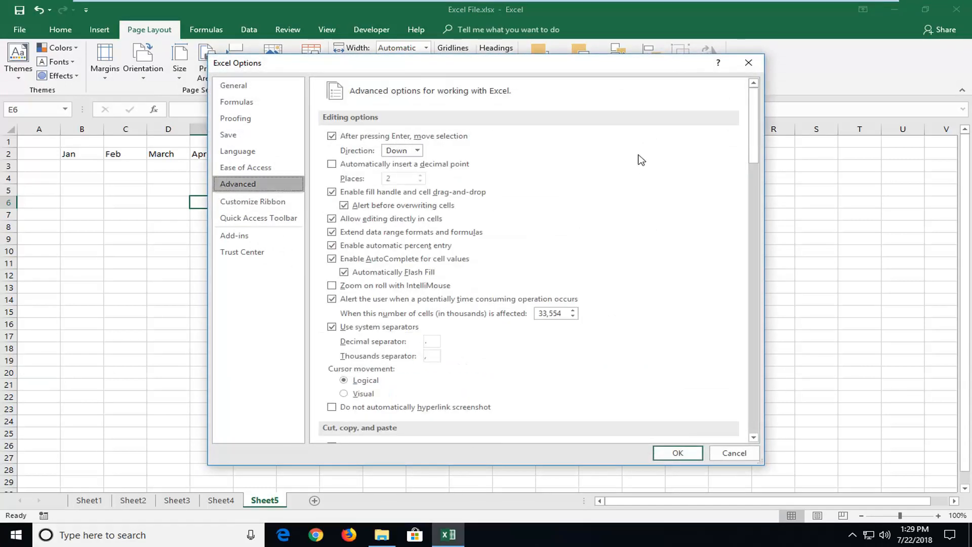
pyautogui.scroll(-3, 631, 172)
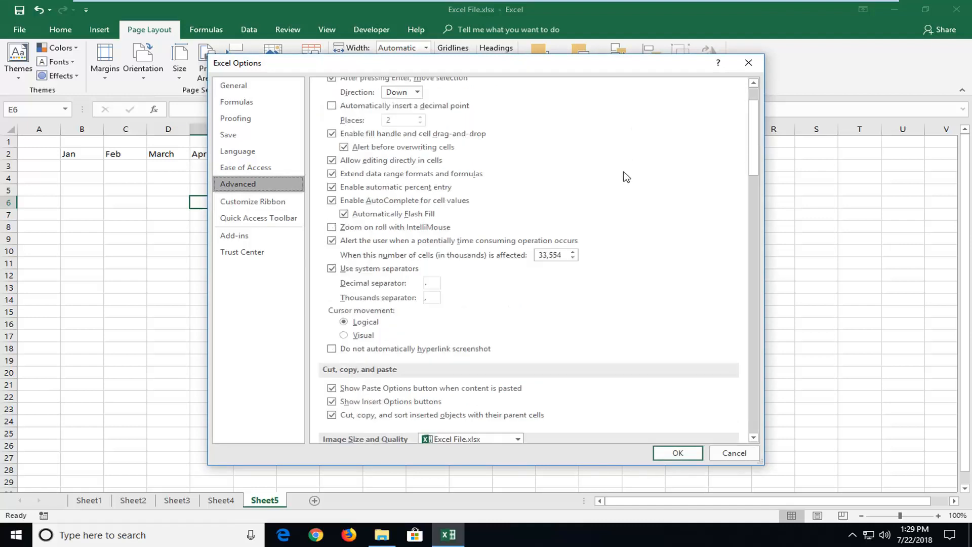
pyautogui.scroll(-10, 617, 190)
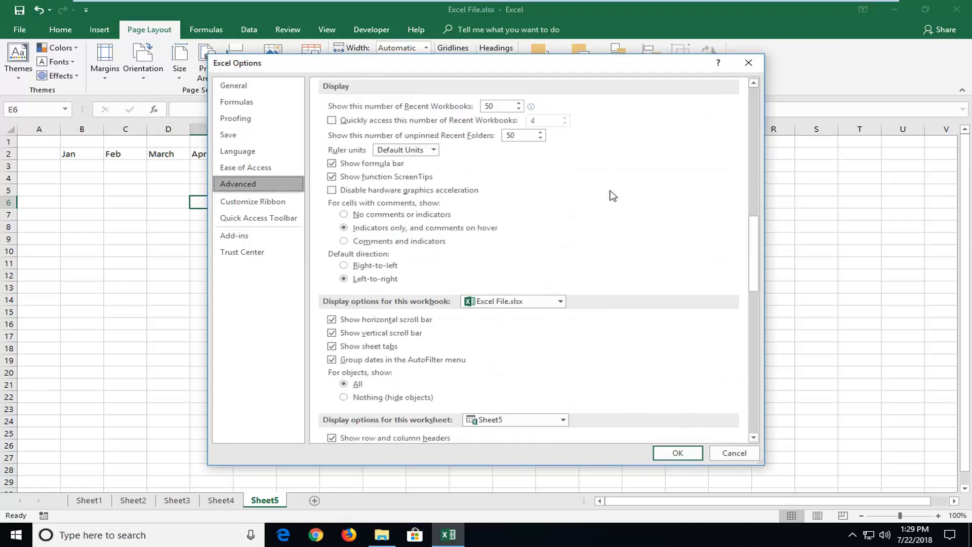
pyautogui.scroll(-7, 612, 196)
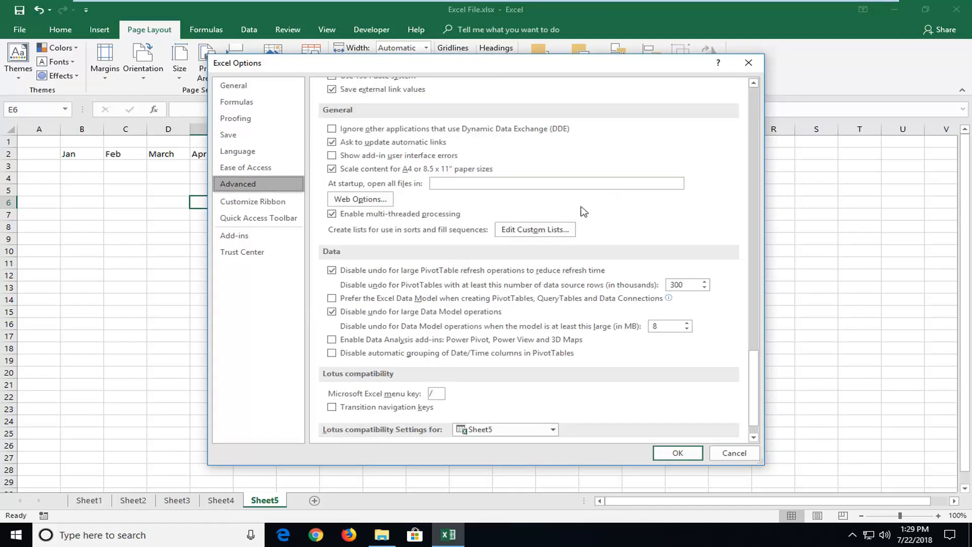
pyautogui.scroll(1, 532, 231)
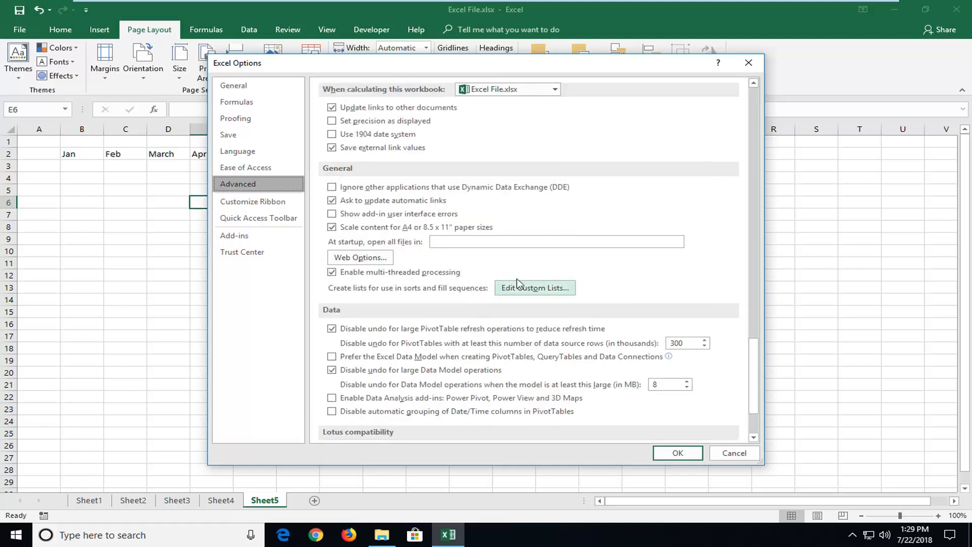
pyautogui.click(526, 291)
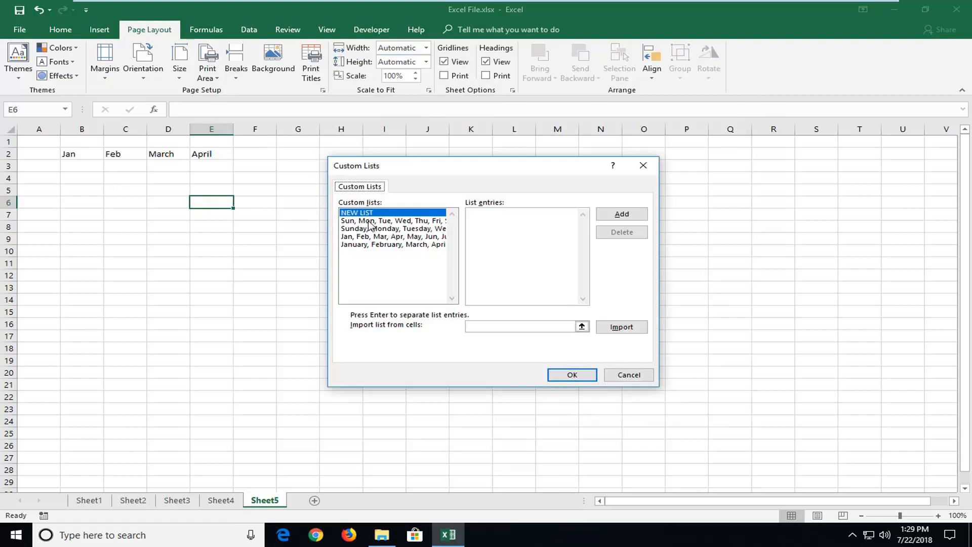
pyautogui.click(366, 224)
pyautogui.click(365, 213)
pyautogui.click(408, 236)
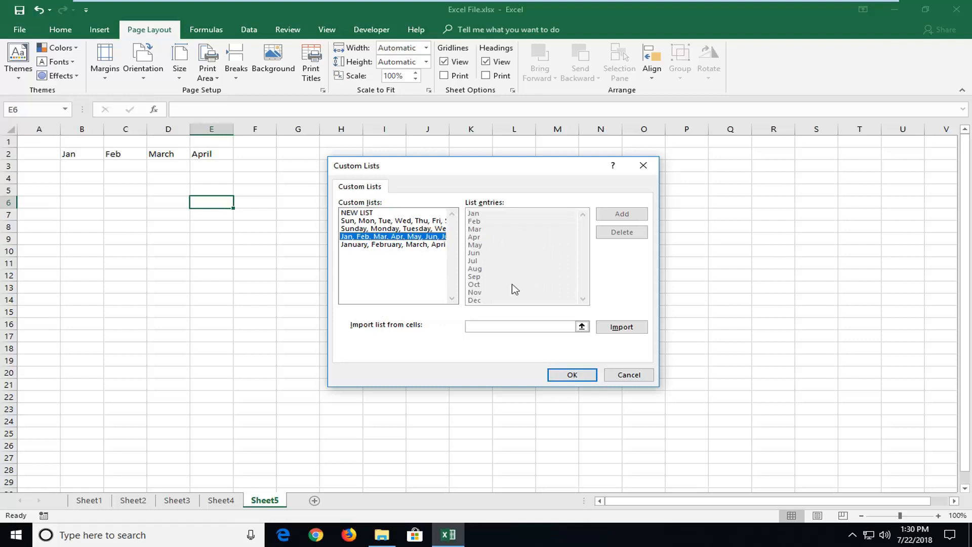
# - Add a new custom list with the entries Jan, Feb, March, April and Date Aquired, and close the options
pyautogui.click(387, 214)
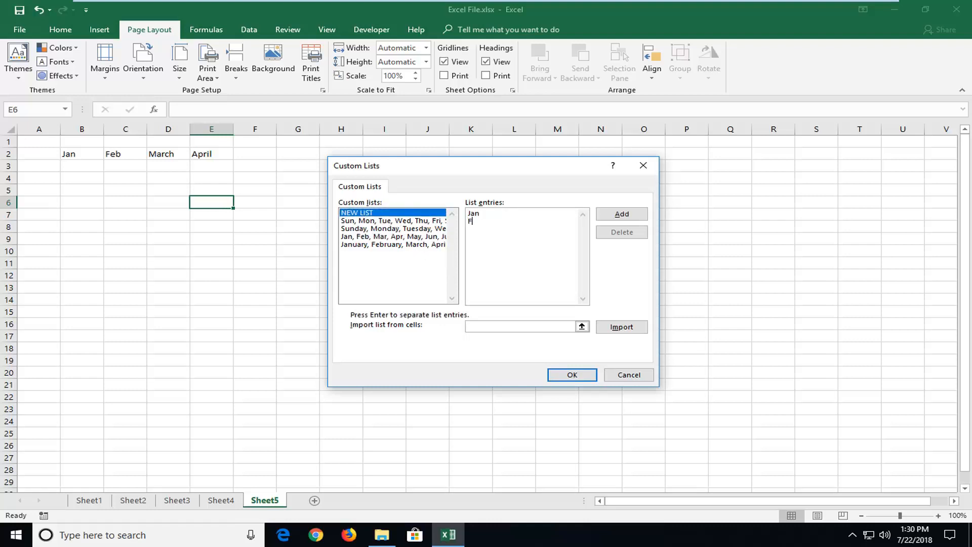
pyautogui.write('Jan')
pyautogui.press('Return')
pyautogui.write('Feb')
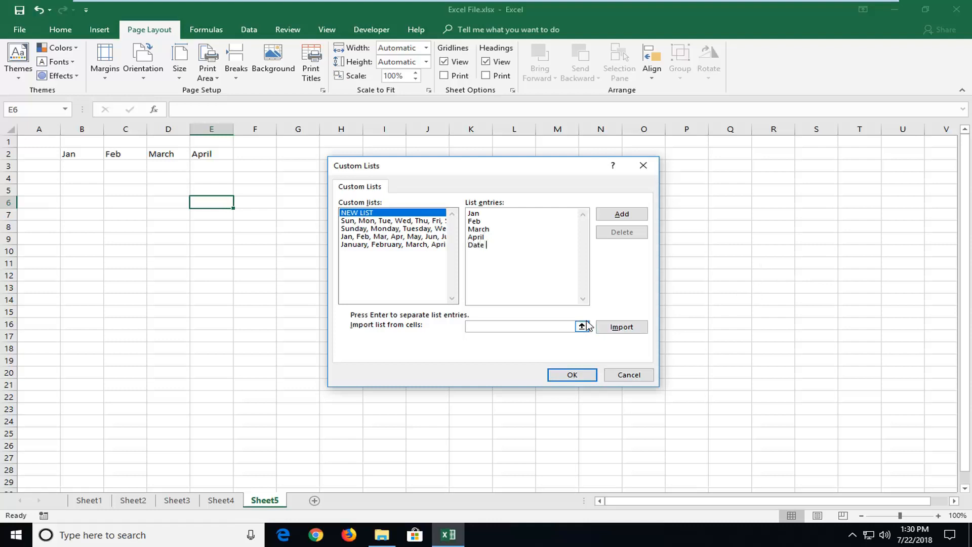
pyautogui.write('Aquired')
pyautogui.click(608, 216)
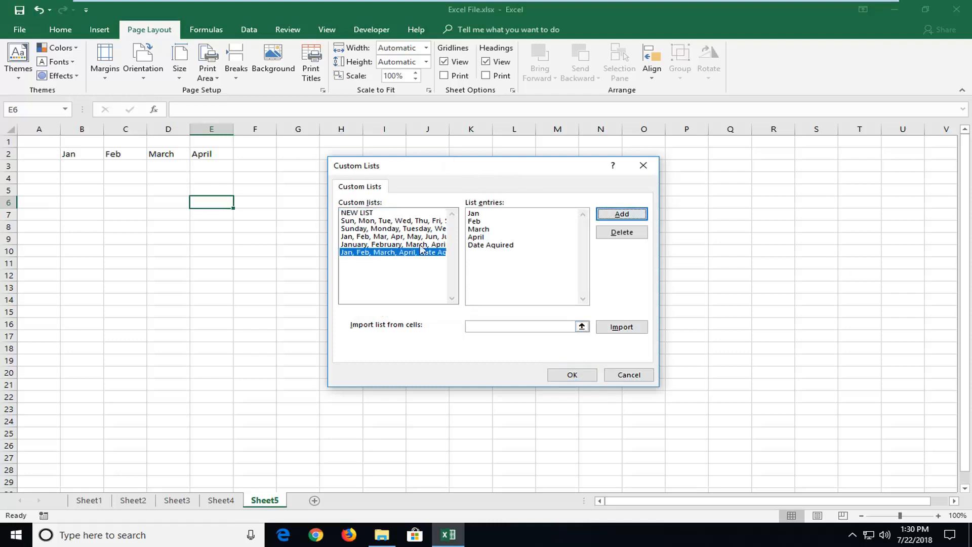
pyautogui.click(363, 253)
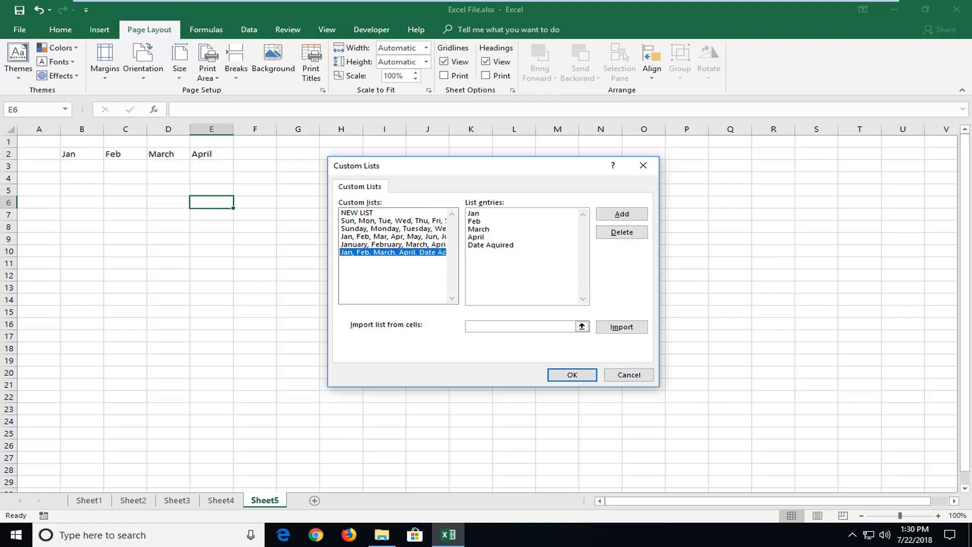
pyautogui.click(466, 327)
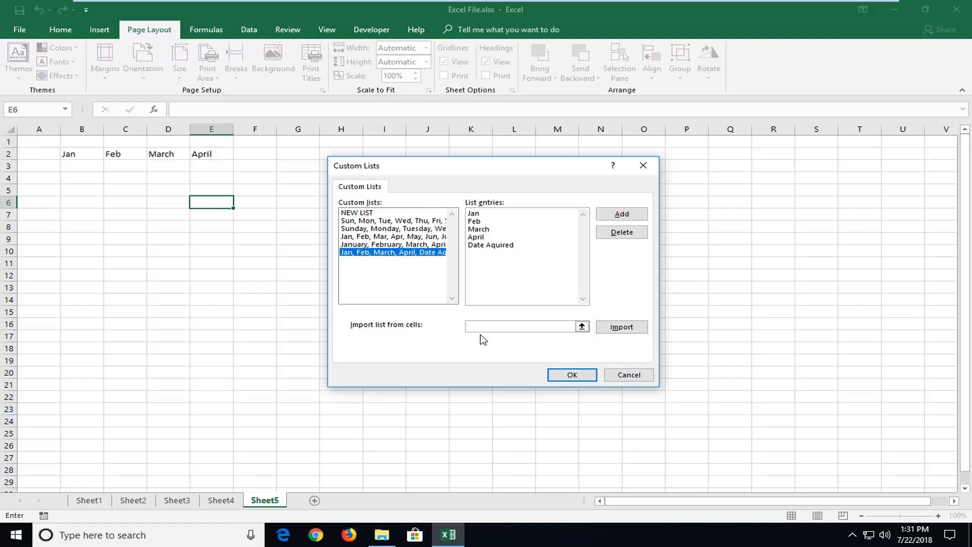
pyautogui.click(567, 378)
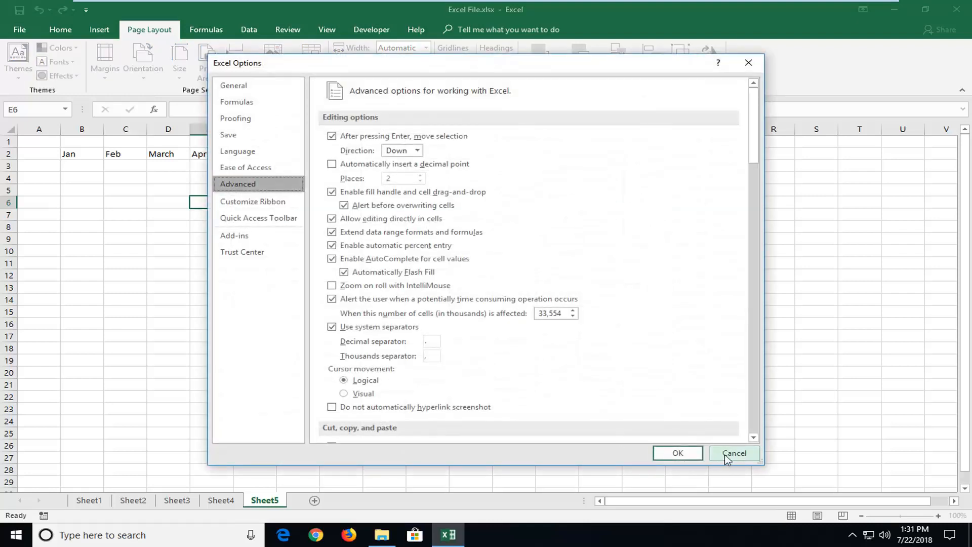
pyautogui.click(728, 453)
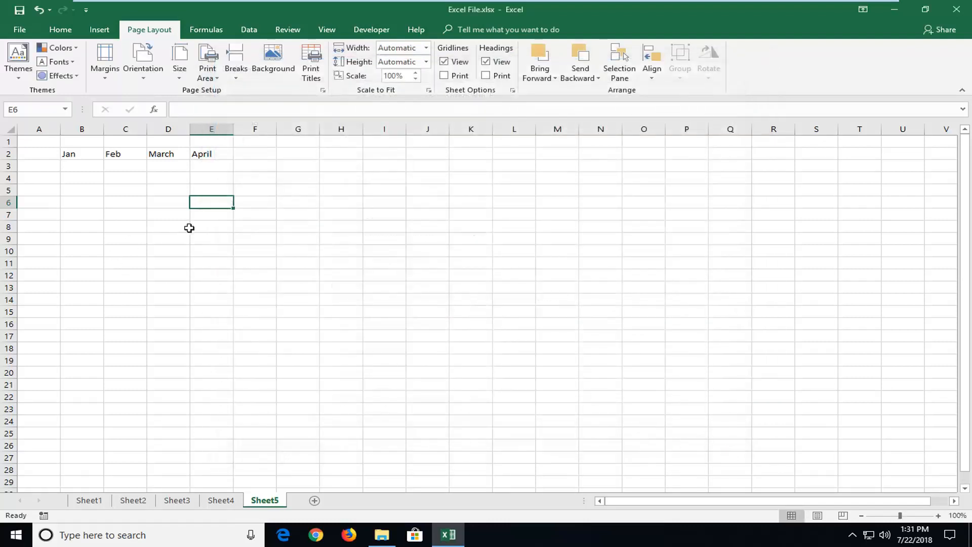
# - Enter Jan in cell H2 and autofill the custom list series down to H14
pyautogui.click(339, 165)
pyautogui.click(340, 154)
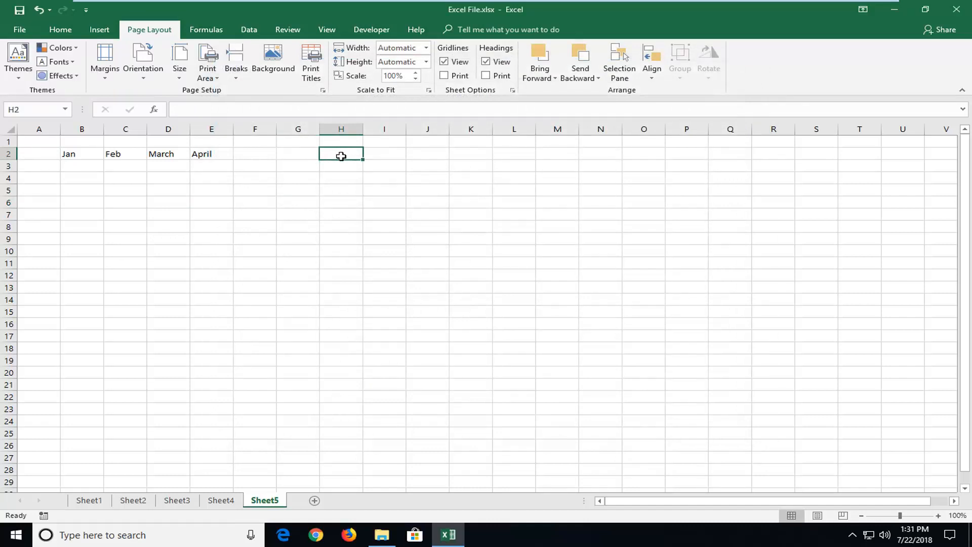
pyautogui.write('Jan')
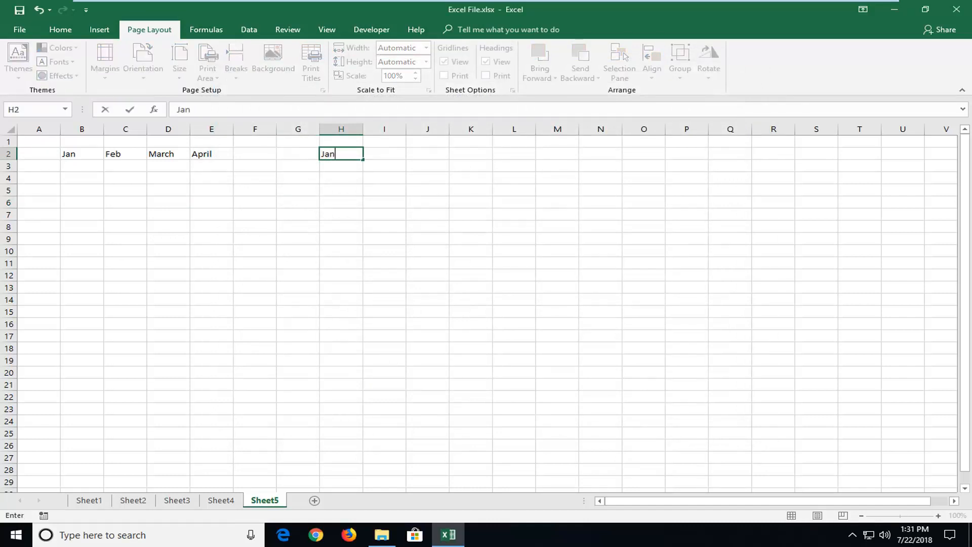
pyautogui.press('Return')
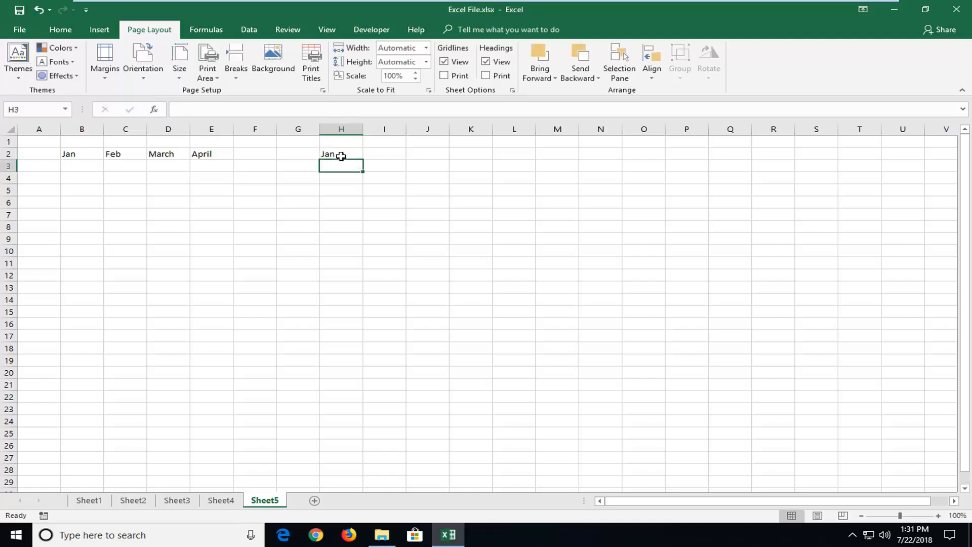
pyautogui.click(341, 156)
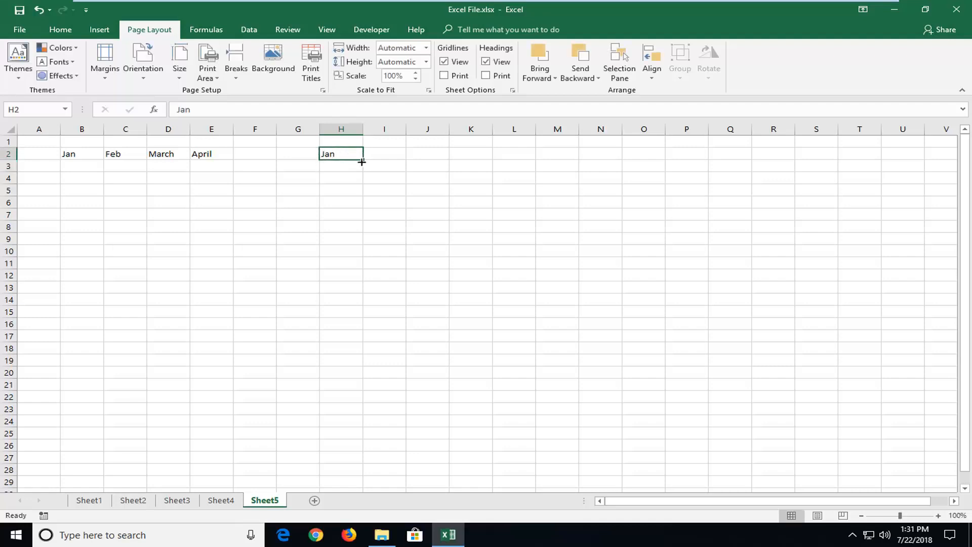
pyautogui.moveTo(361, 162); pyautogui.dragTo(354, 298)
pyautogui.click(340, 191)
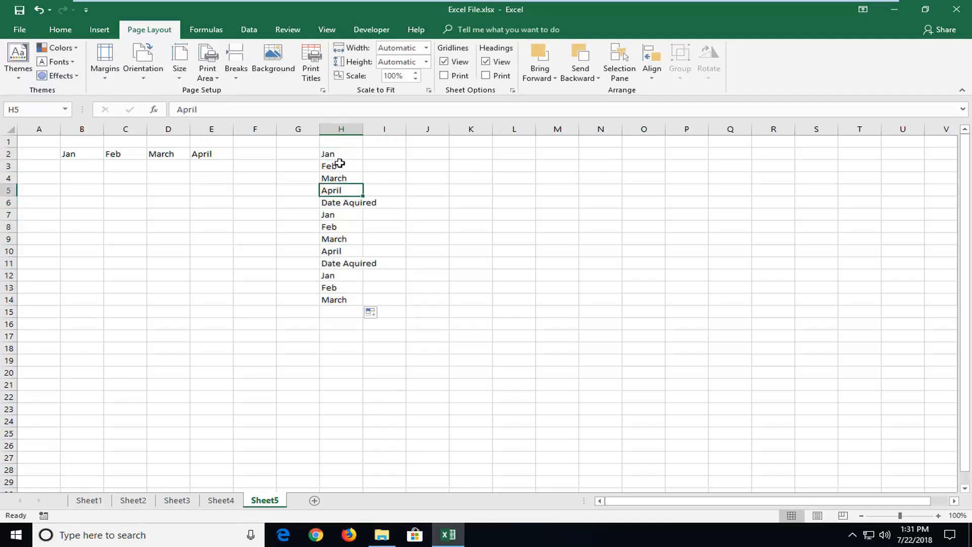
# - Widen column H so the Date Aquired entries fit inside their cells
pyautogui.moveTo(339, 155); pyautogui.dragTo(343, 312)
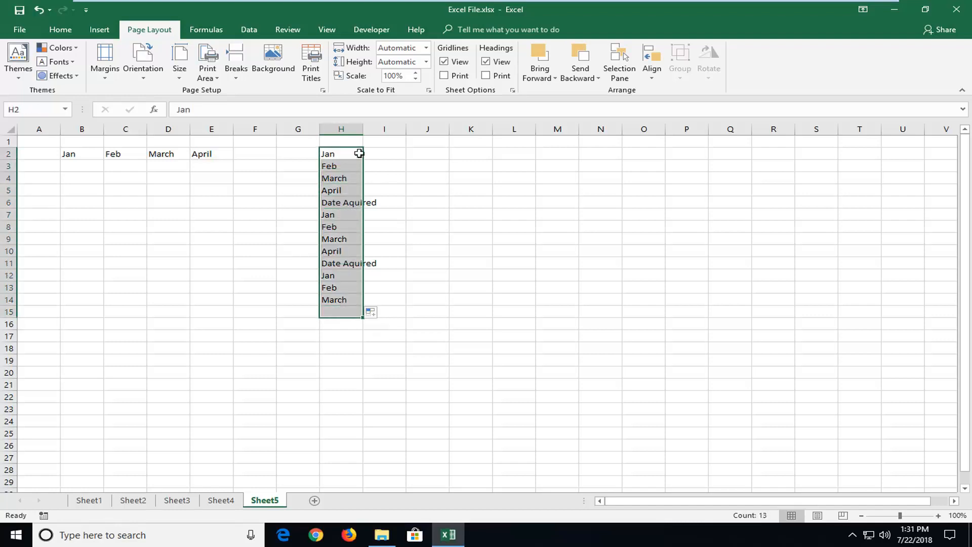
pyautogui.moveTo(363, 129); pyautogui.dragTo(379, 129)
pyautogui.click(429, 190)
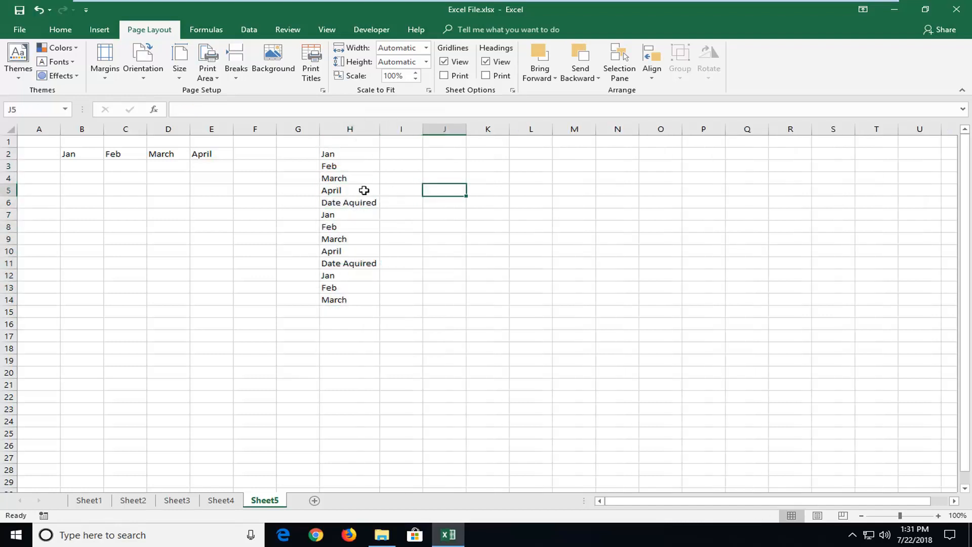
pyautogui.click(350, 167)
pyautogui.click(332, 153)
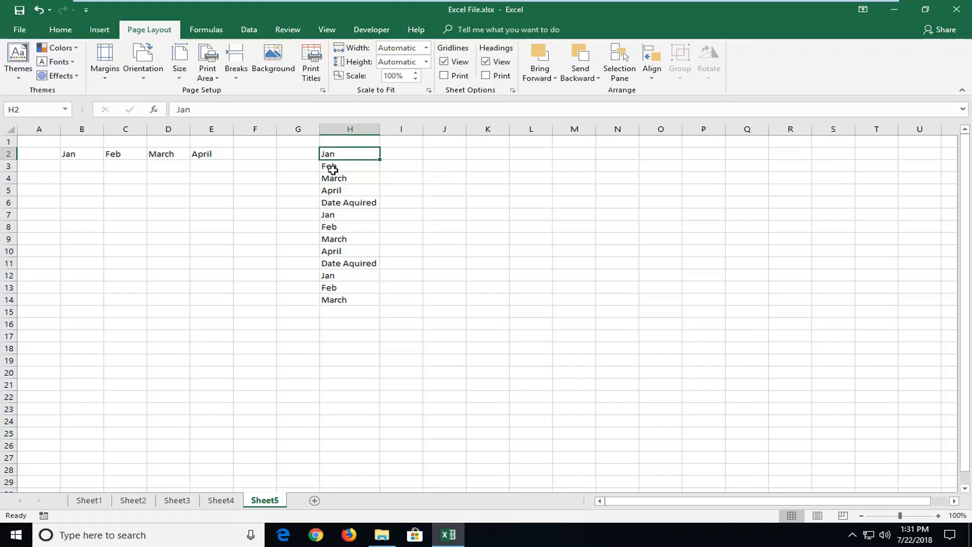
pyautogui.click(333, 203)
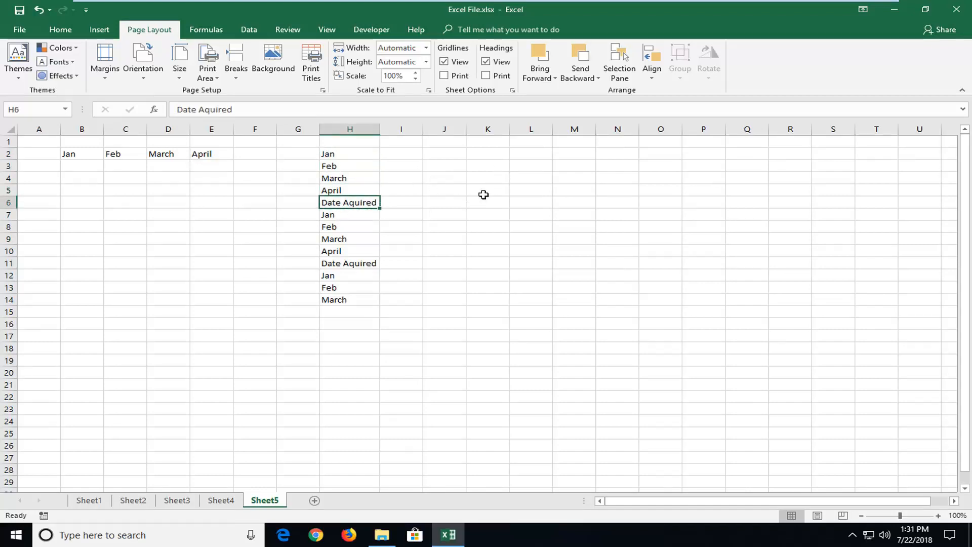
# - Enter Jan in cell K4 and autofill the custom list series across the row to P4
pyautogui.click(501, 177)
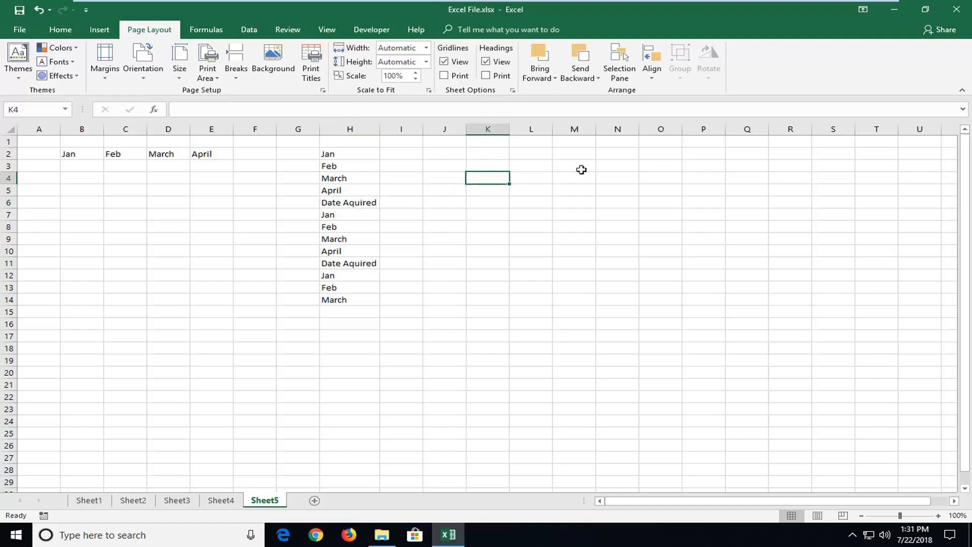
pyautogui.write('Jan')
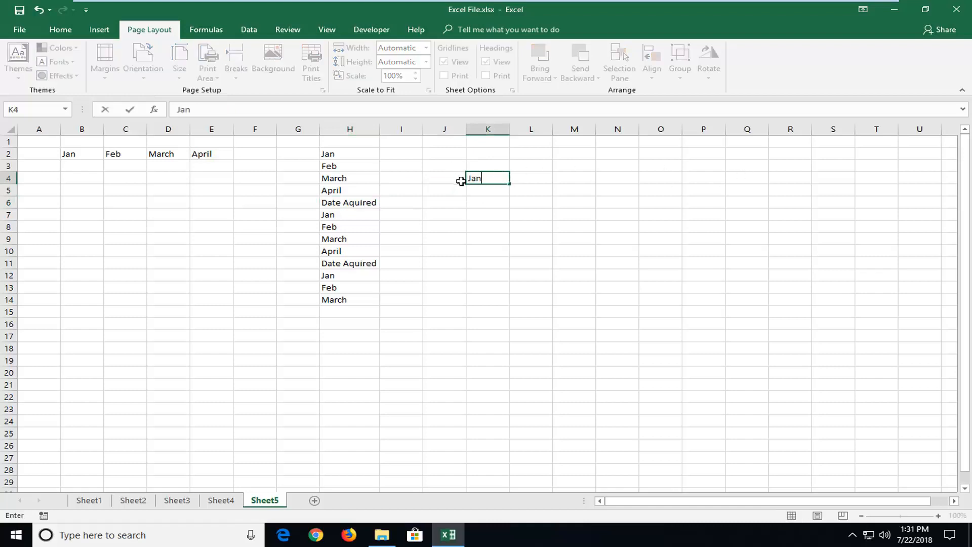
pyautogui.press('Return')
pyautogui.click(487, 179)
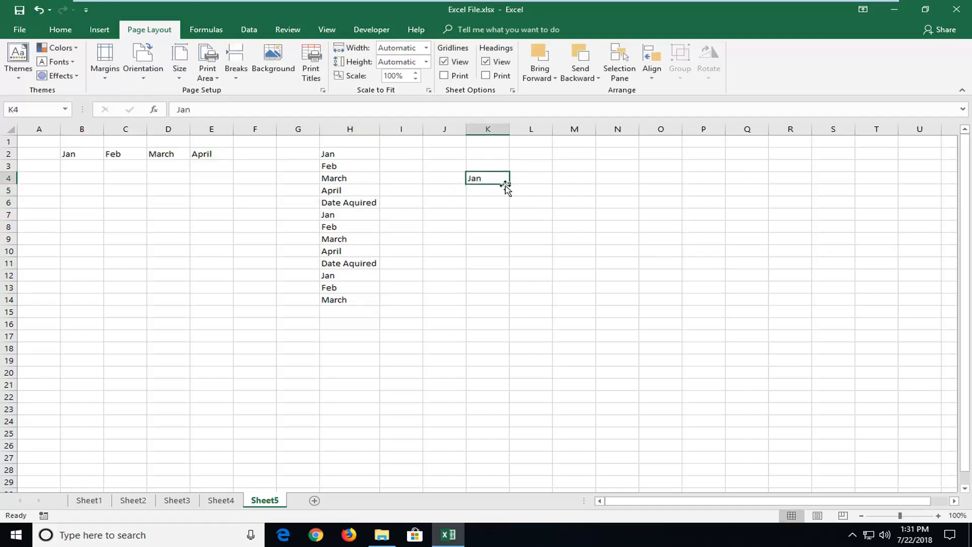
pyautogui.moveTo(508, 184); pyautogui.dragTo(713, 183)
pyautogui.click(668, 157)
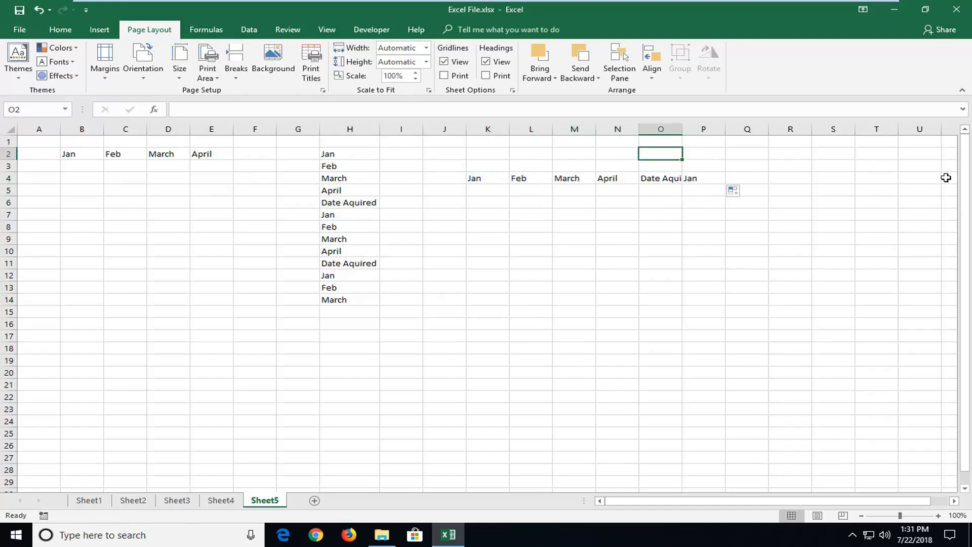